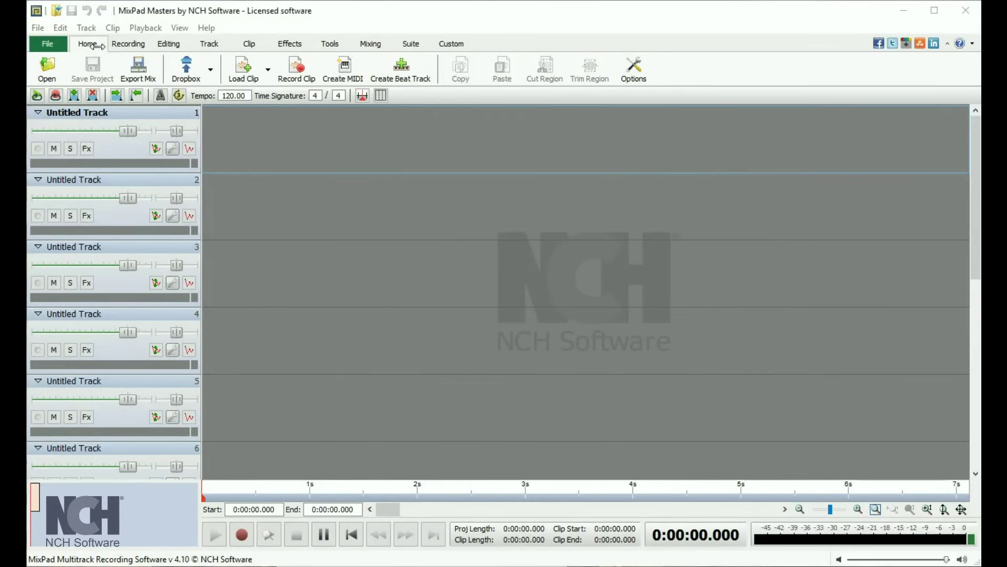
Step: Open the MixPad tutorial.mpdp project
left_click(47, 66)
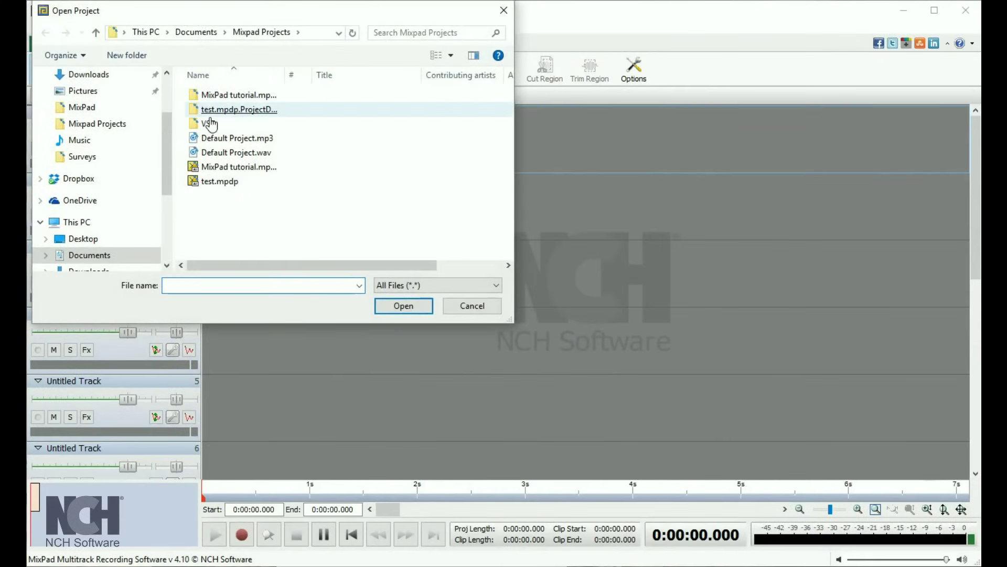
double_click(233, 166)
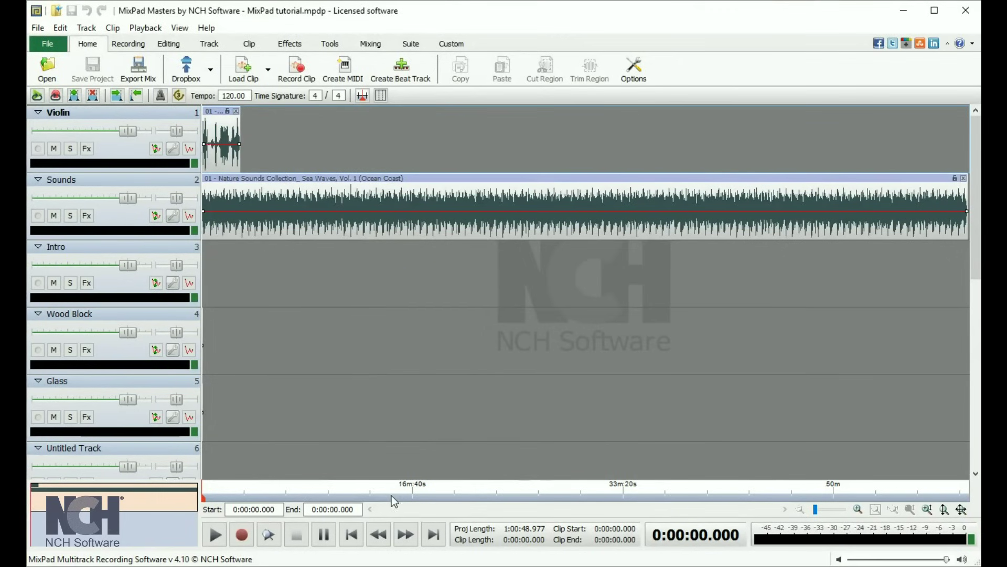
scroll(333, 407, "up", 10)
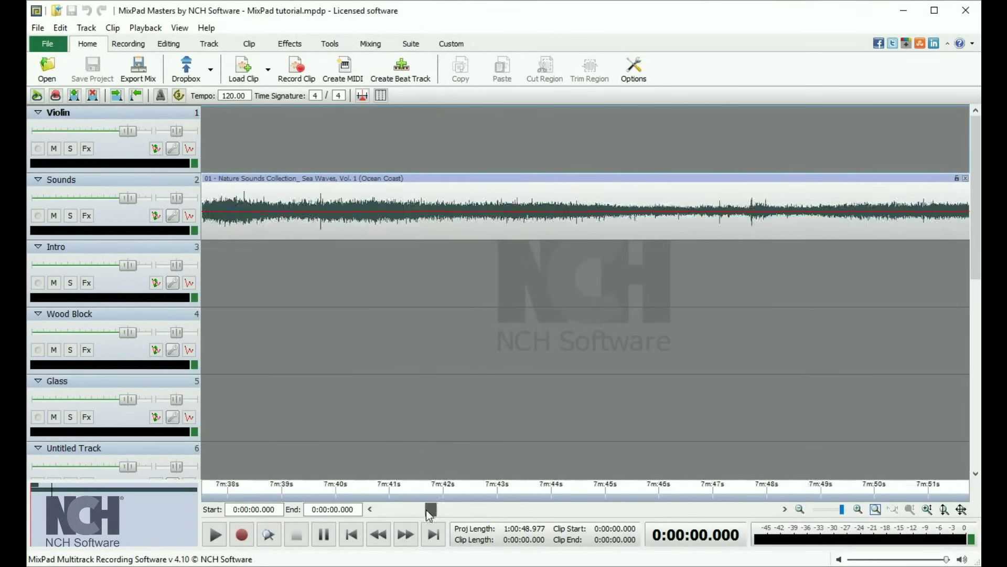
Step: Lengthen the Intro clip at its end and switch the timeline to bars and beats
left_click_drag(426, 510, 377, 510)
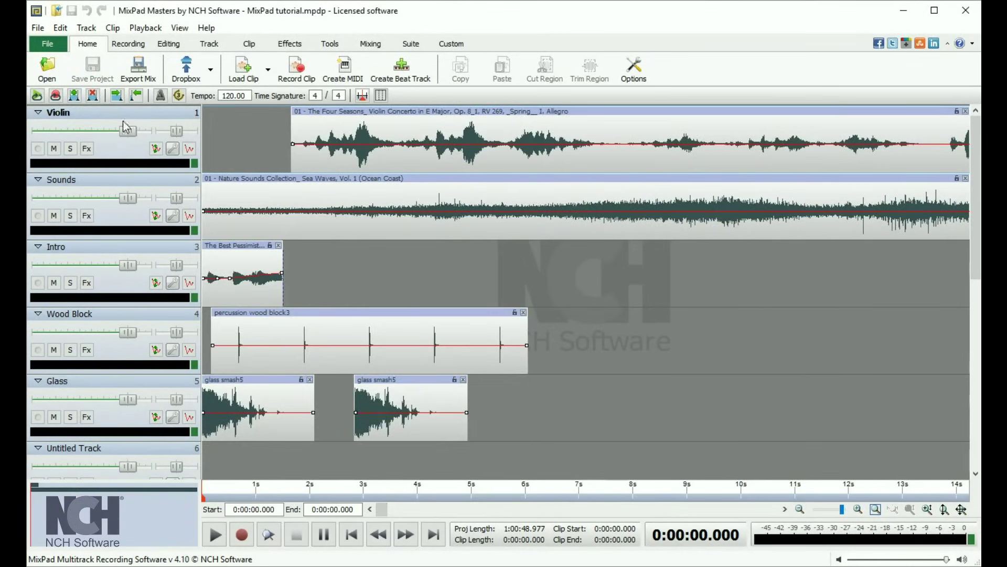
left_click_drag(283, 265, 313, 265)
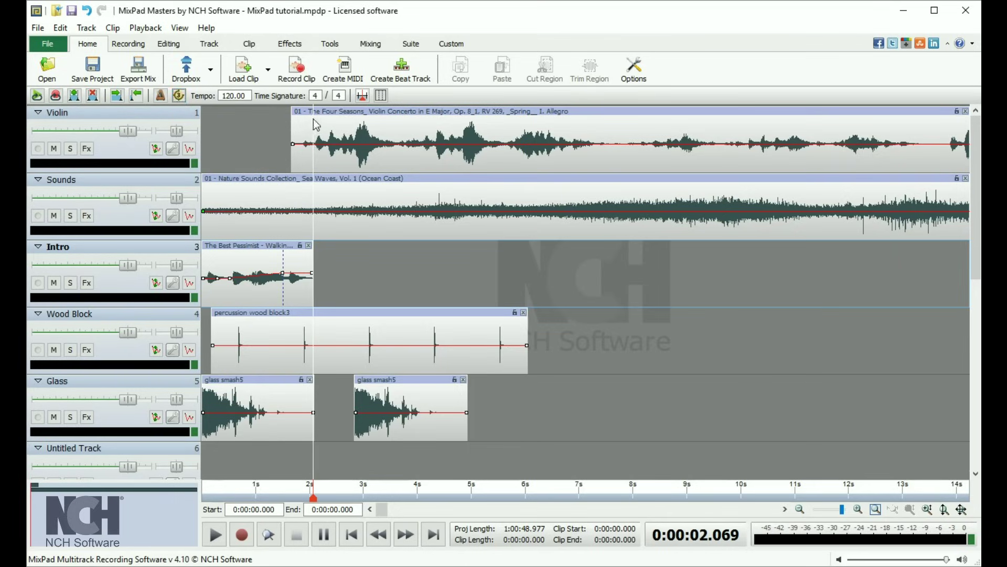
left_click(362, 95)
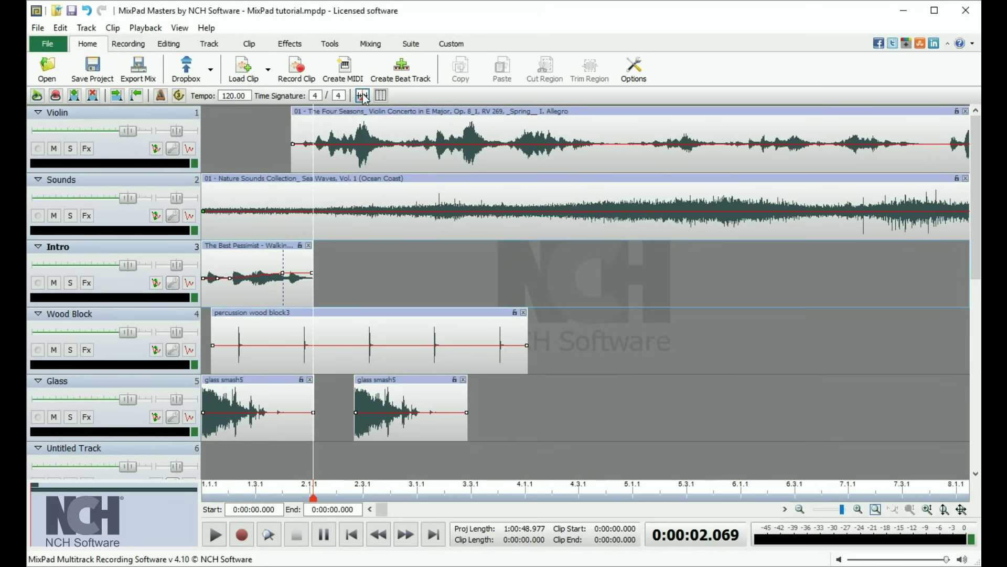
Step: Show grid lines across the tracks, lower the Violin track volume, and open track effects
left_click(380, 96)
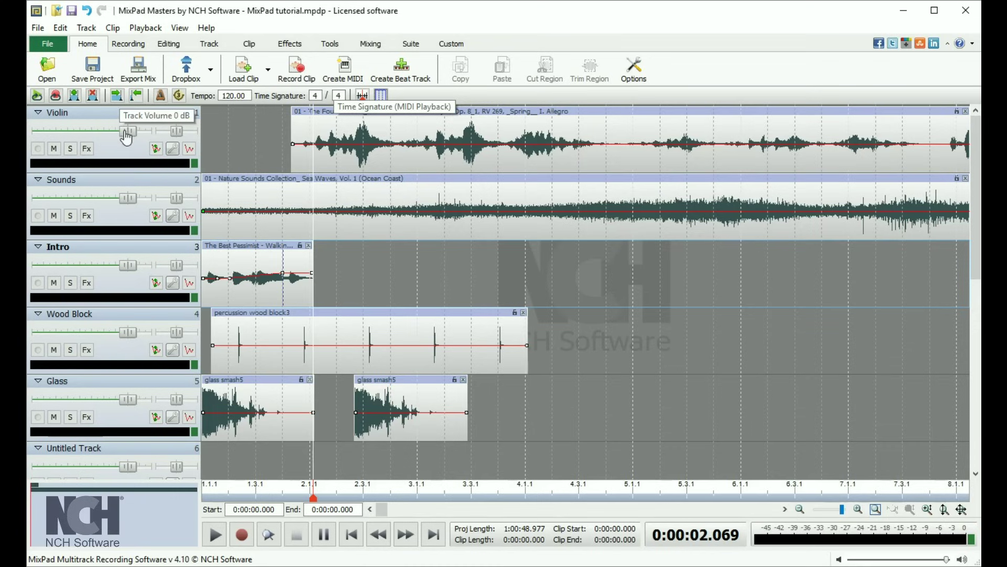
mouse_move(128, 131)
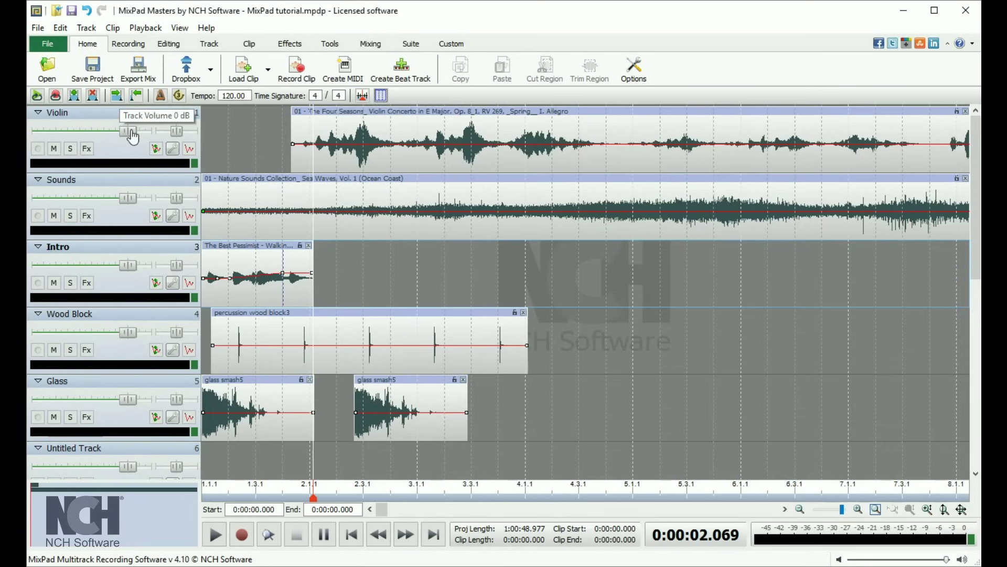
left_click_drag(128, 131, 111, 130)
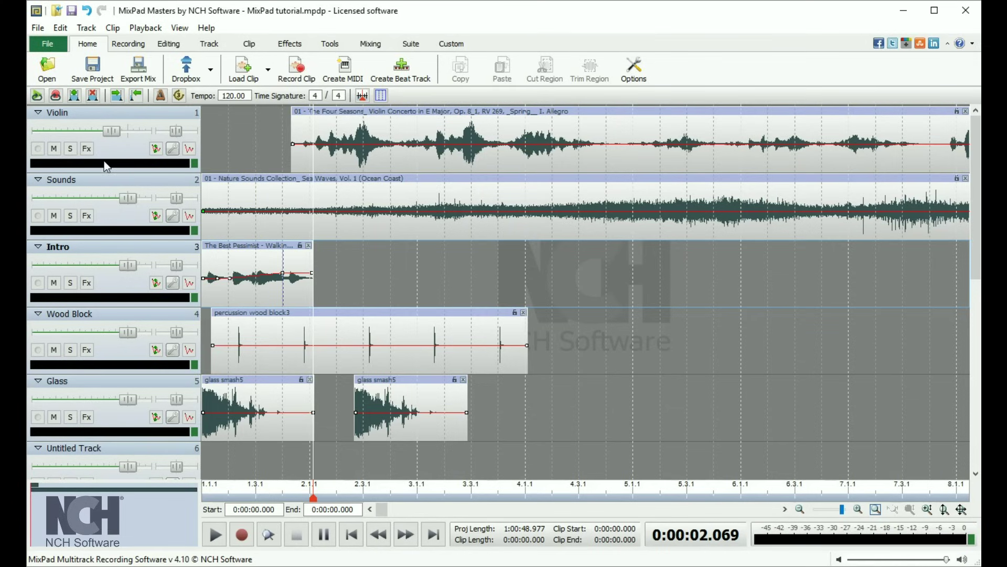
left_click(87, 152)
Step: Select the glass smash5, wood block3 and Intro clips, then start playback
left_click(271, 396)
left_click(422, 404)
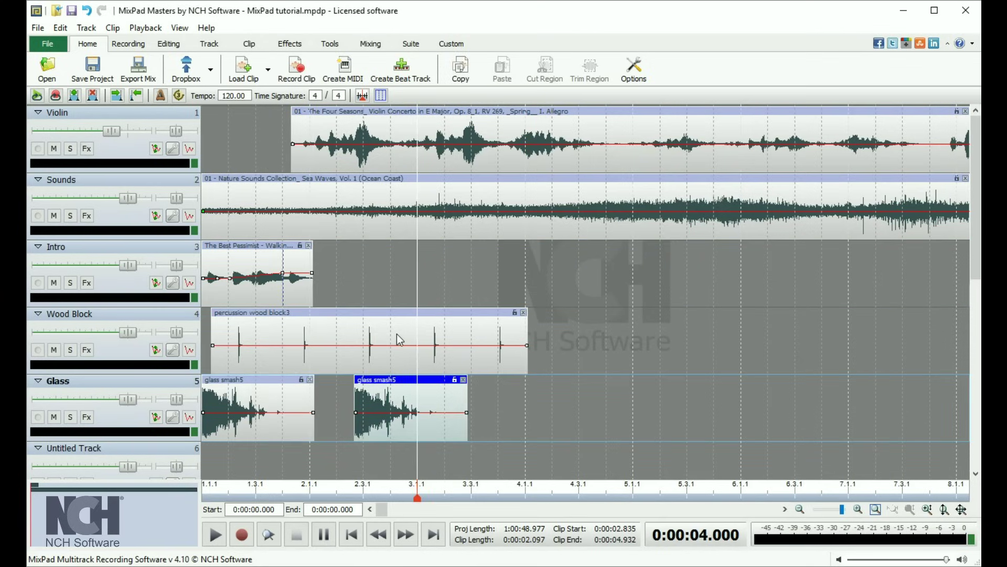
left_click(364, 328)
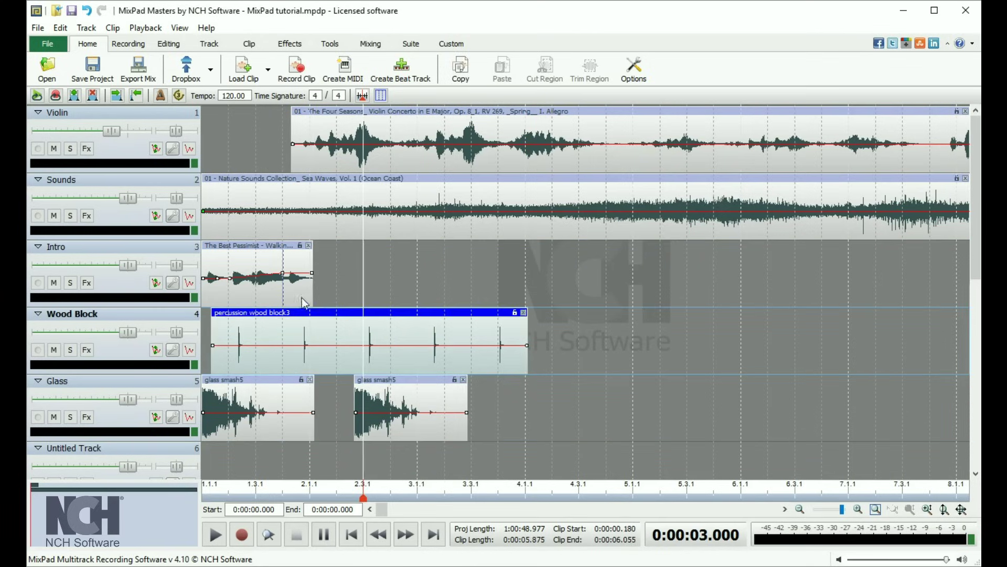
left_click(267, 245)
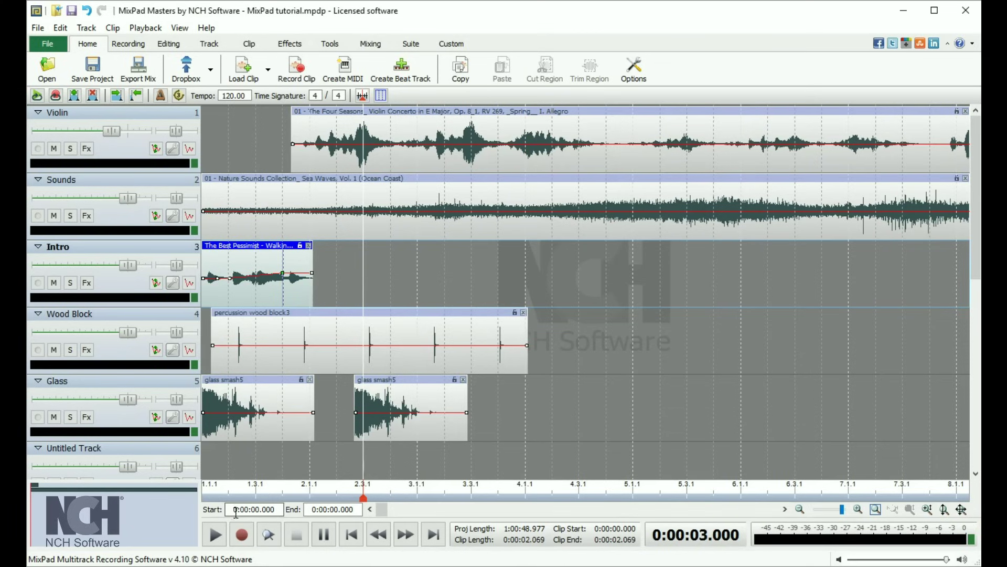
left_click(229, 536)
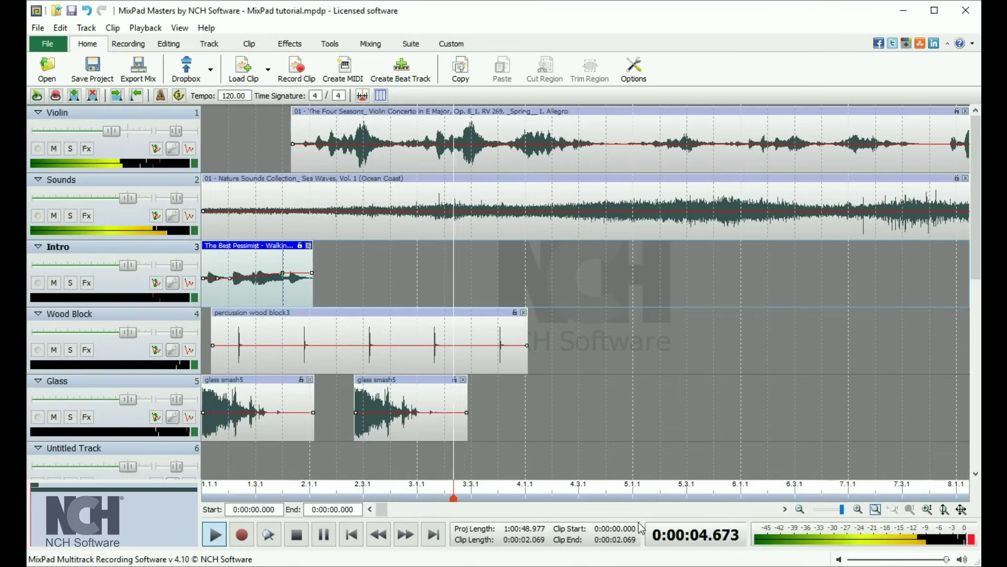
Step: Stop playback and hide, then restore, the menu bar
key("space")
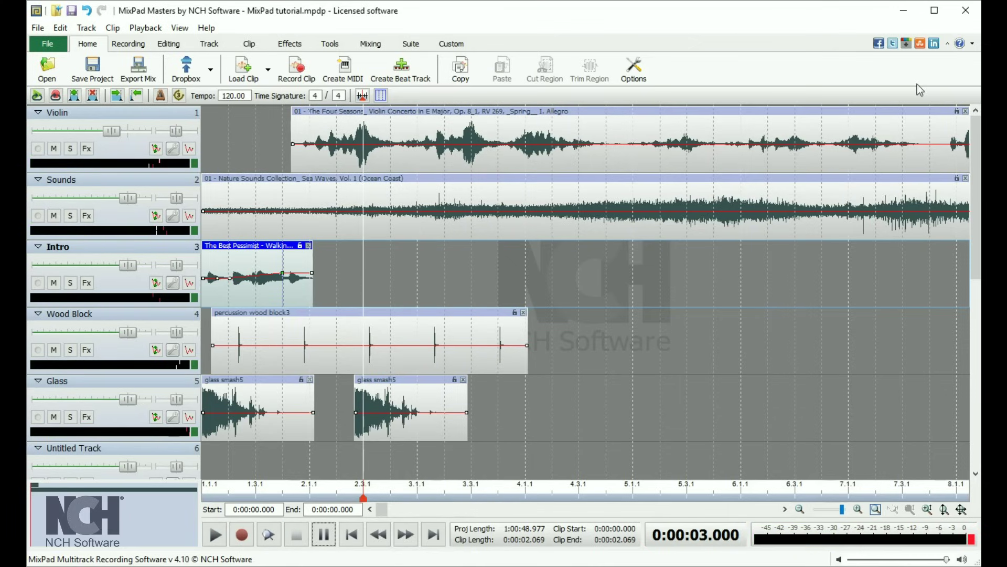
left_click(948, 45)
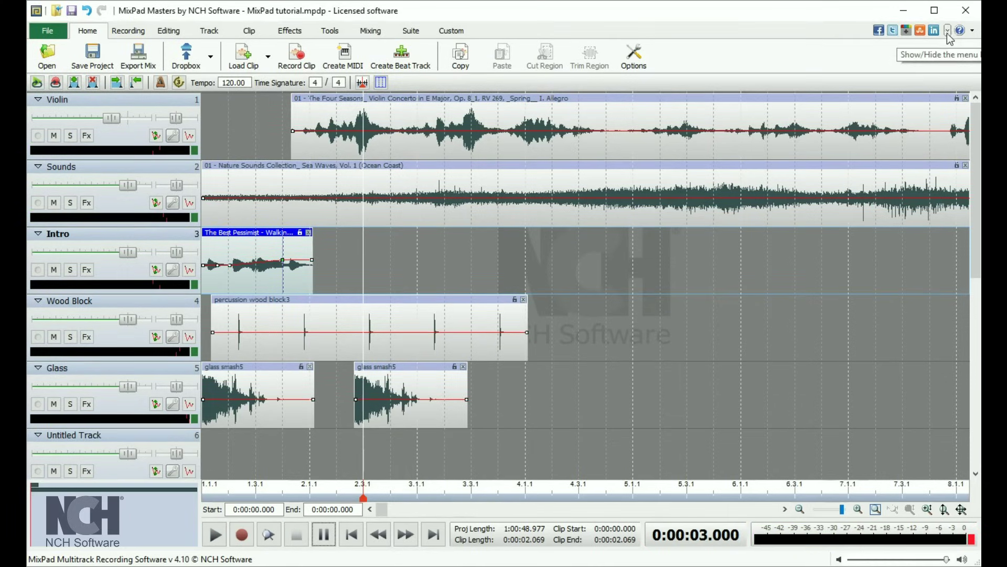
left_click(948, 32)
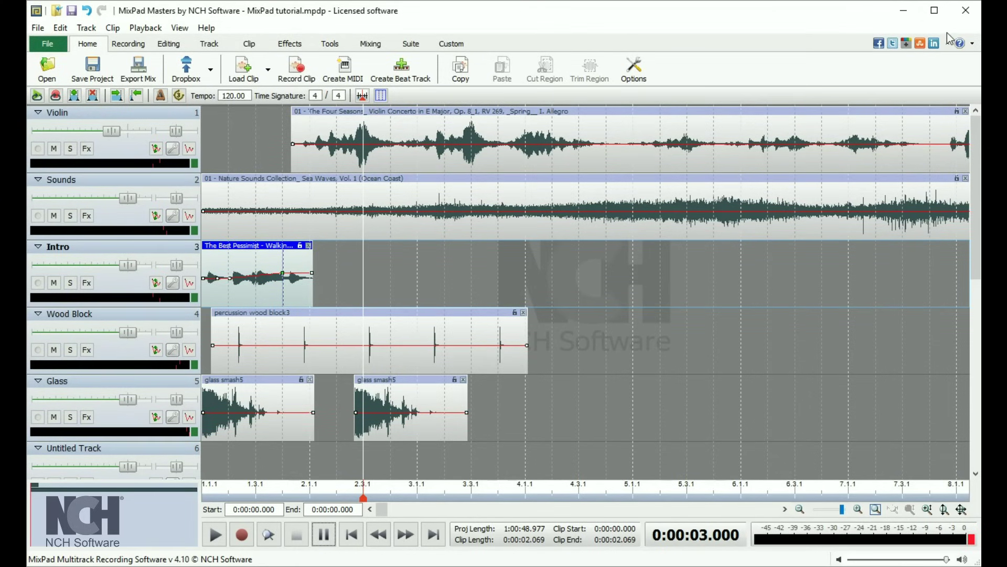
Step: Show the Explorer Bar task panel from the View menu, then close it
left_click(180, 29)
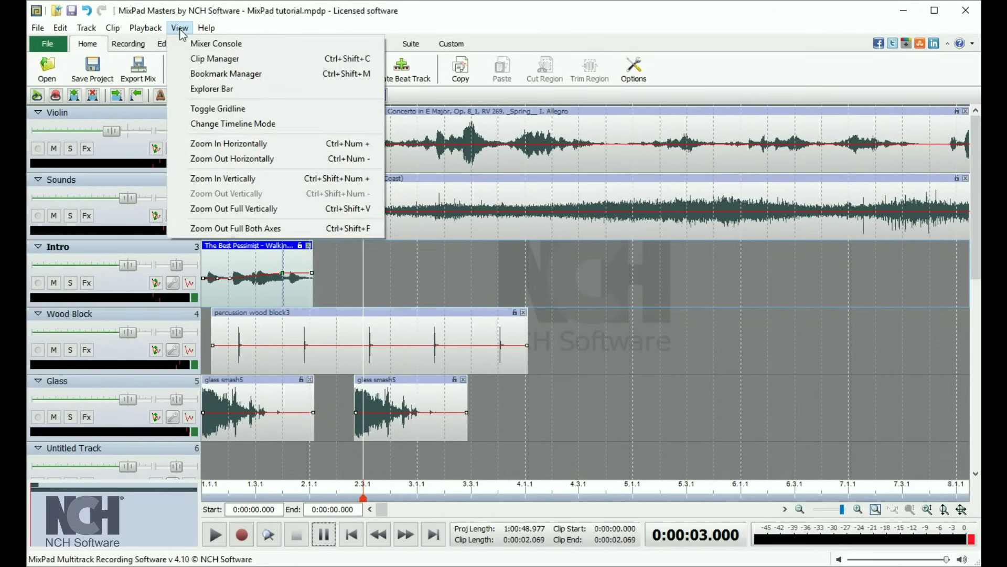
left_click(209, 89)
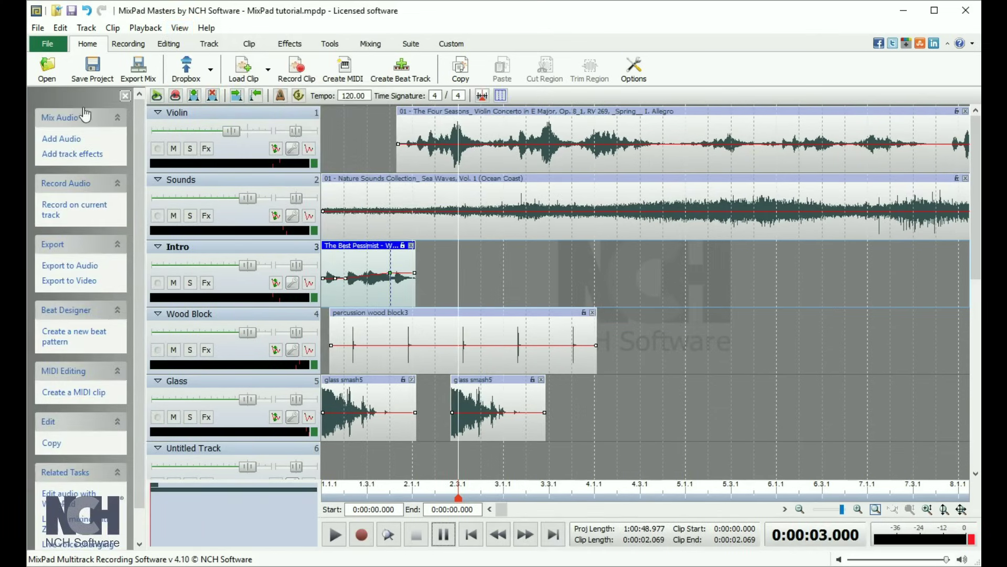
left_click(125, 96)
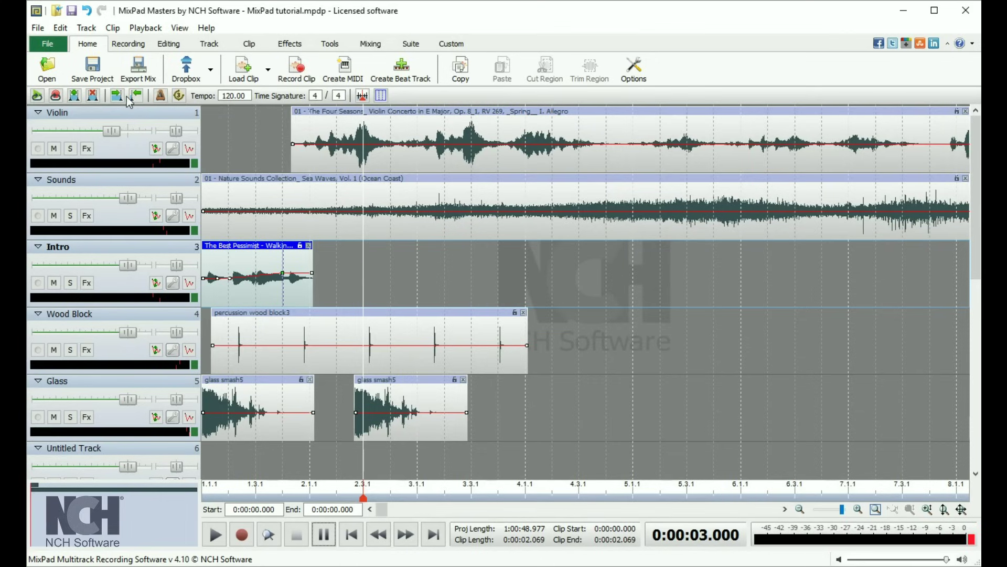
Step: Turn the metronome off in the Recording options
left_click(127, 43)
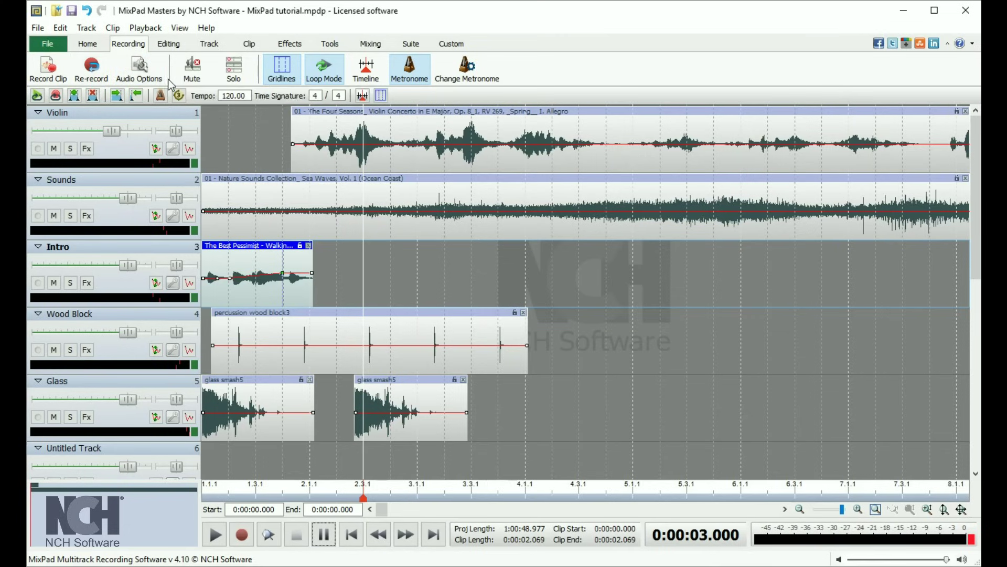
left_click(418, 80)
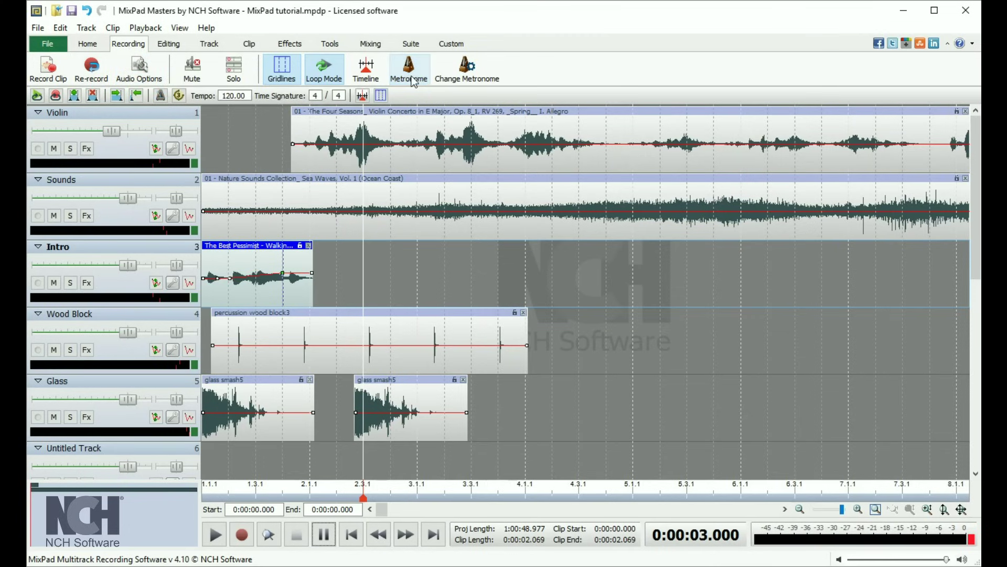
left_click(186, 47)
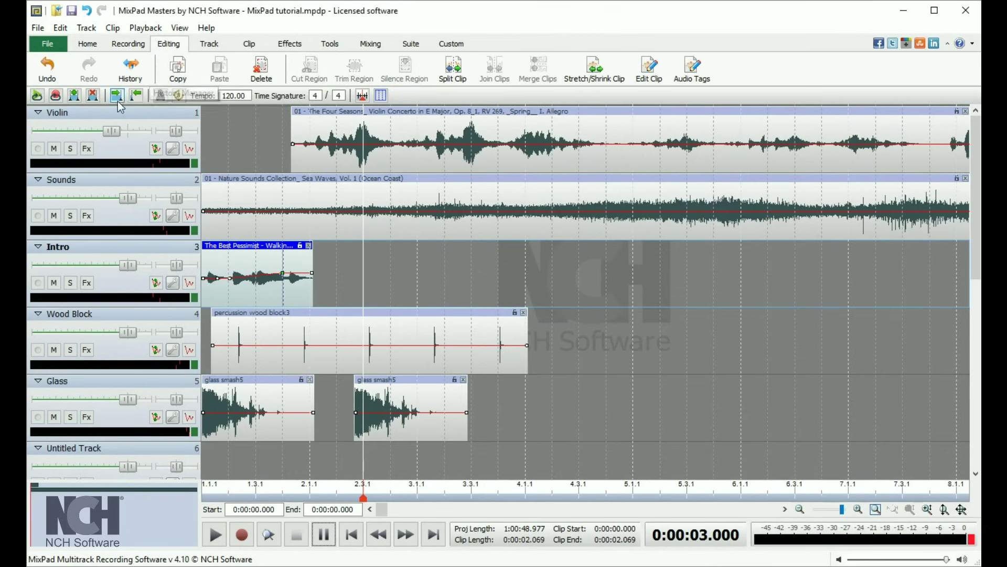
Step: Undo the last change and review the edit history
left_click(48, 71)
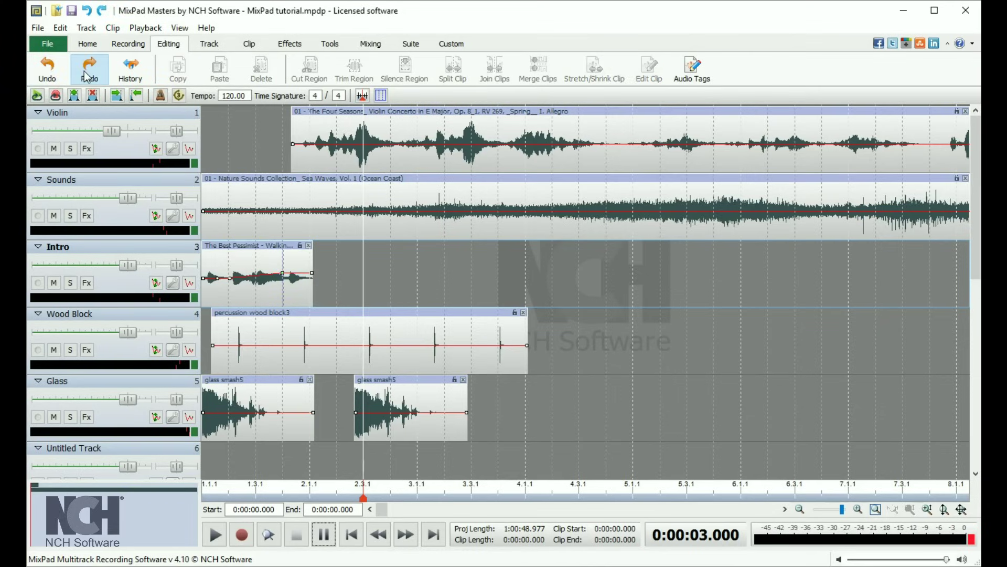
left_click(139, 83)
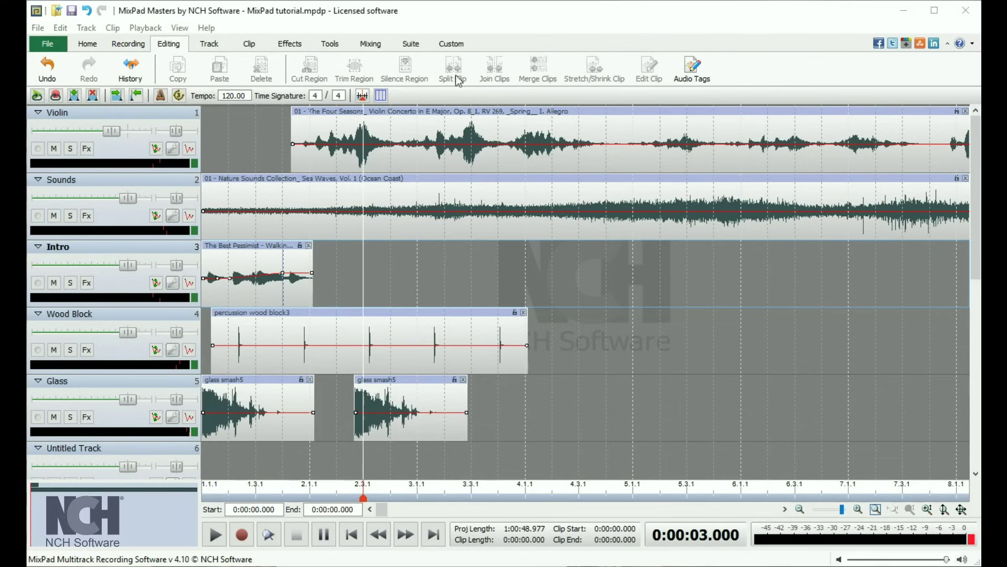
left_click(221, 47)
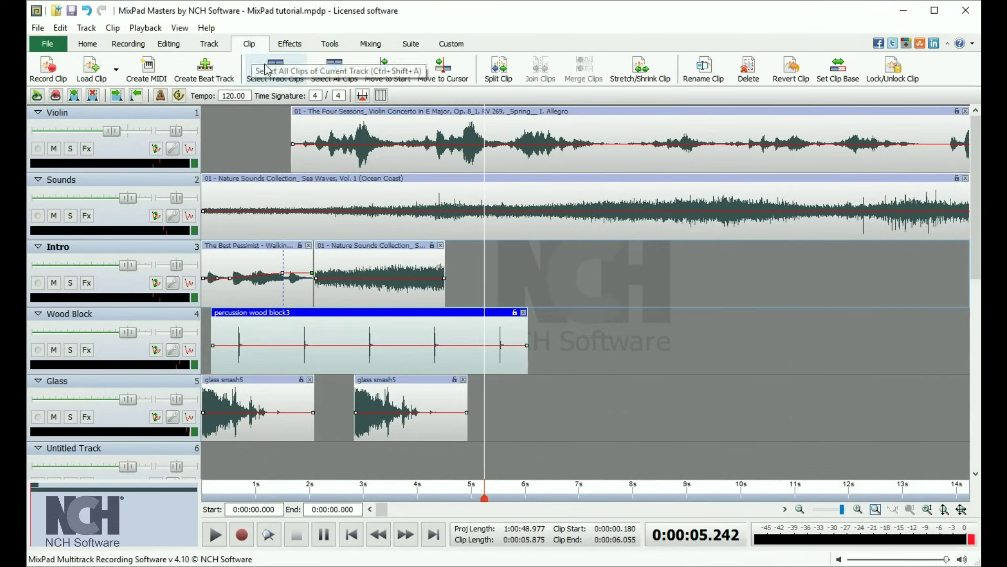
Step: Select both Intro clips, move them to the 5.242 s playhead, and lock them
left_click(274, 75)
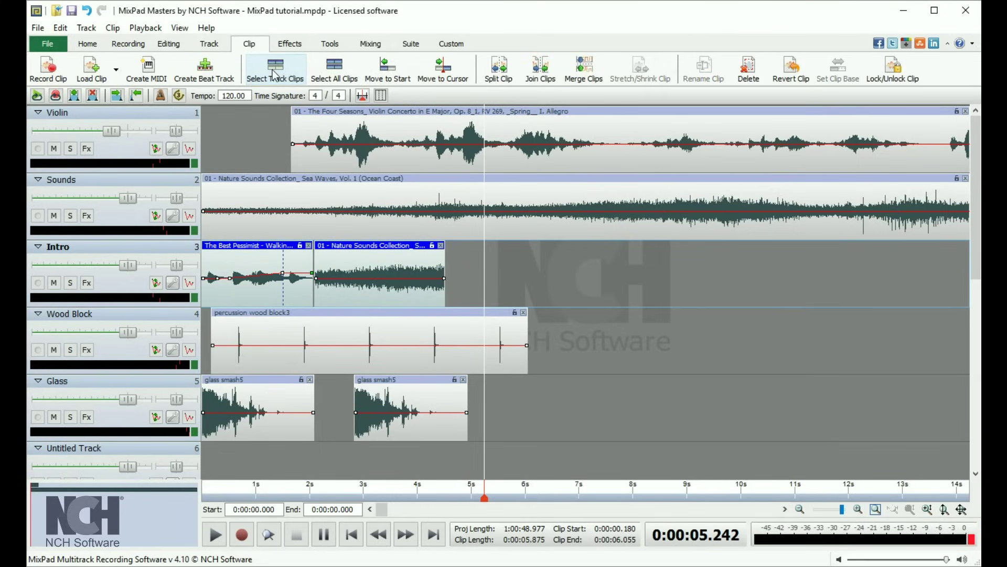
left_click(435, 78)
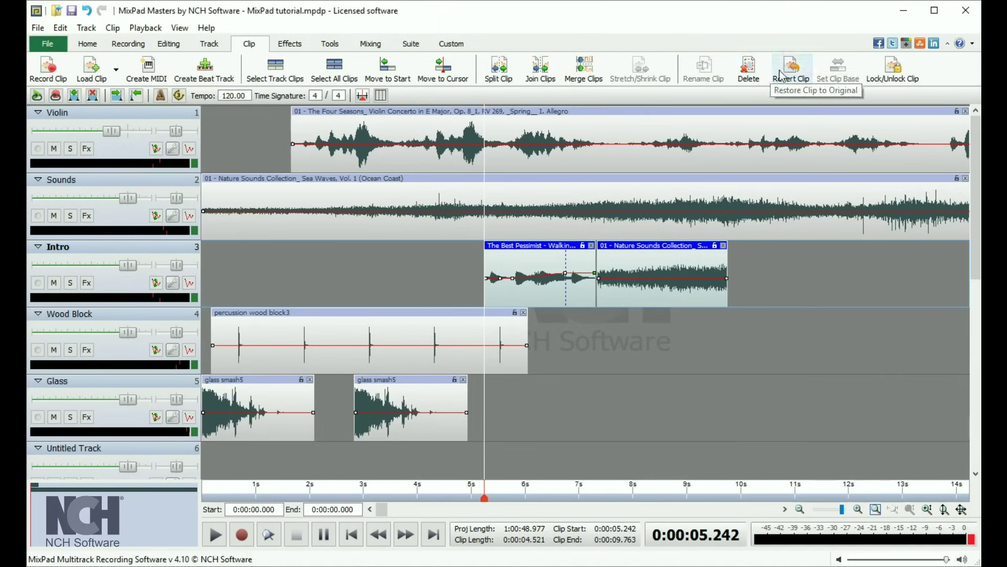
left_click(891, 82)
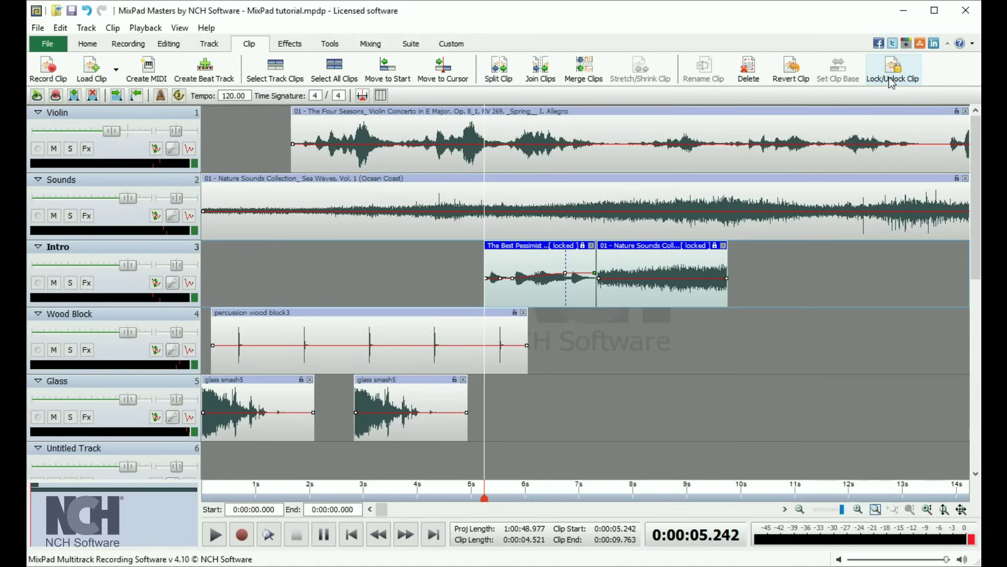
left_click(288, 43)
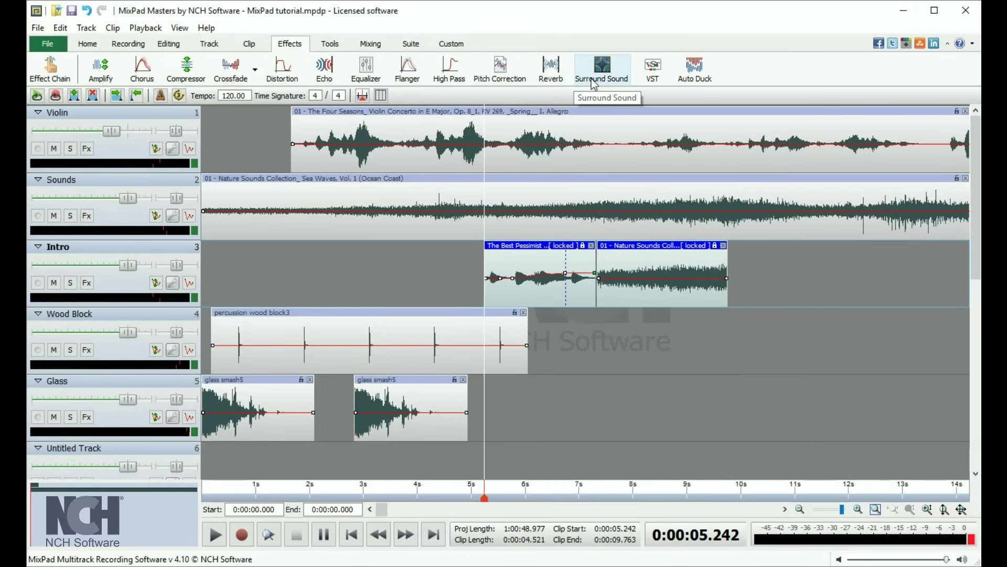
Step: Browse the Tools, Mixing, Suite and Custom ribbon tabs in turn
left_click(331, 44)
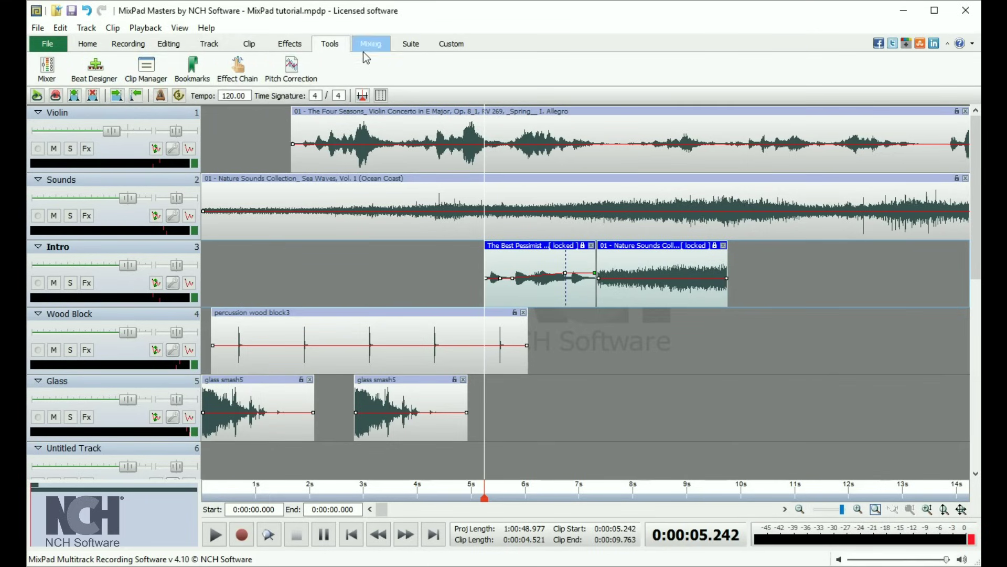
left_click(371, 46)
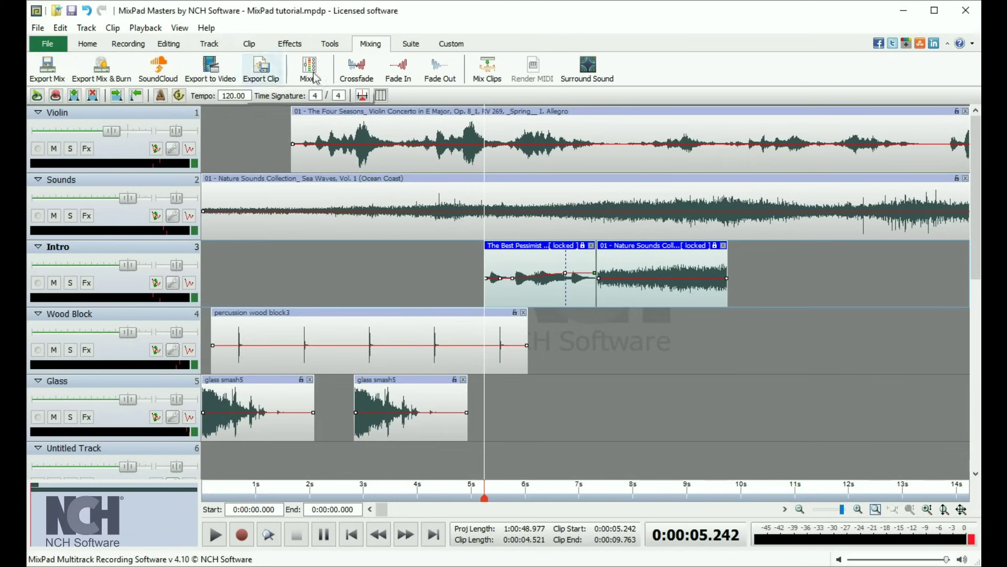
left_click(411, 43)
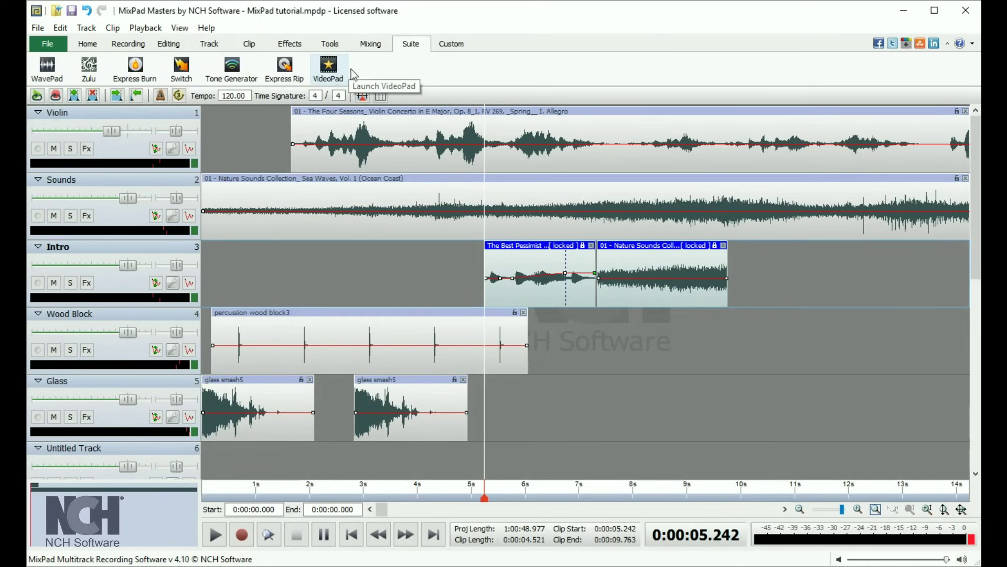
left_click(441, 48)
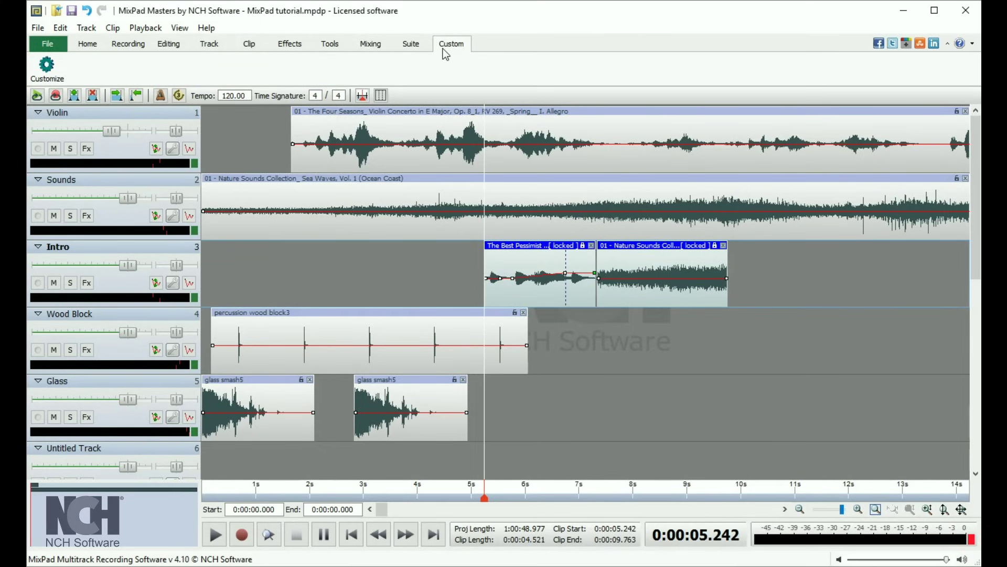
Step: Open the Customize Toolbar dialog and tick Open as a toolbar item
left_click(51, 77)
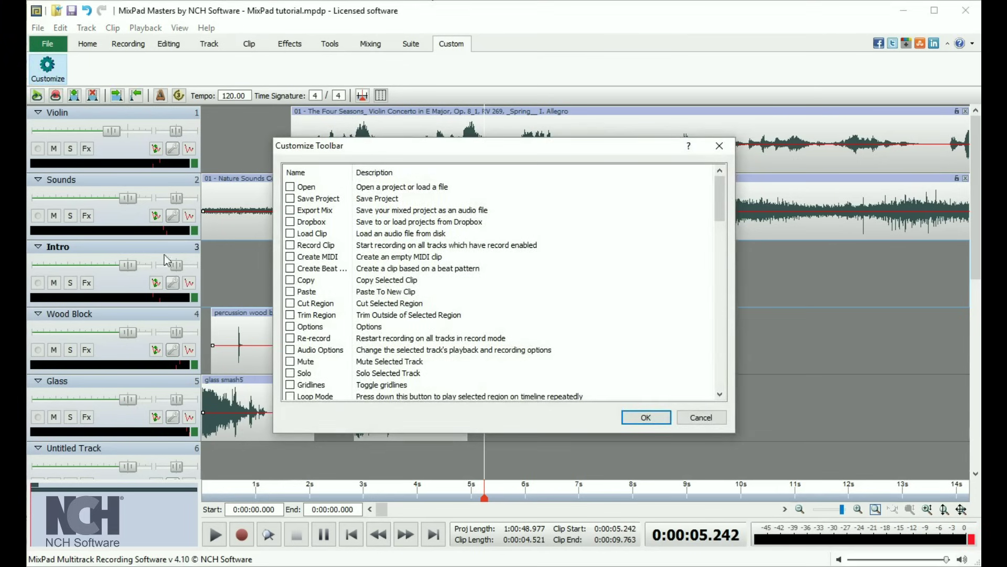
left_click(290, 187)
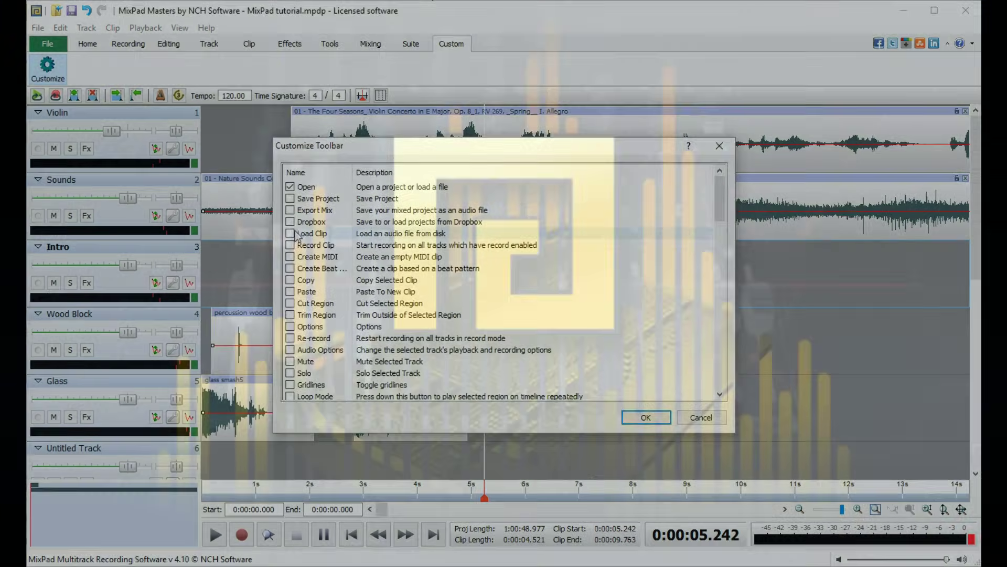